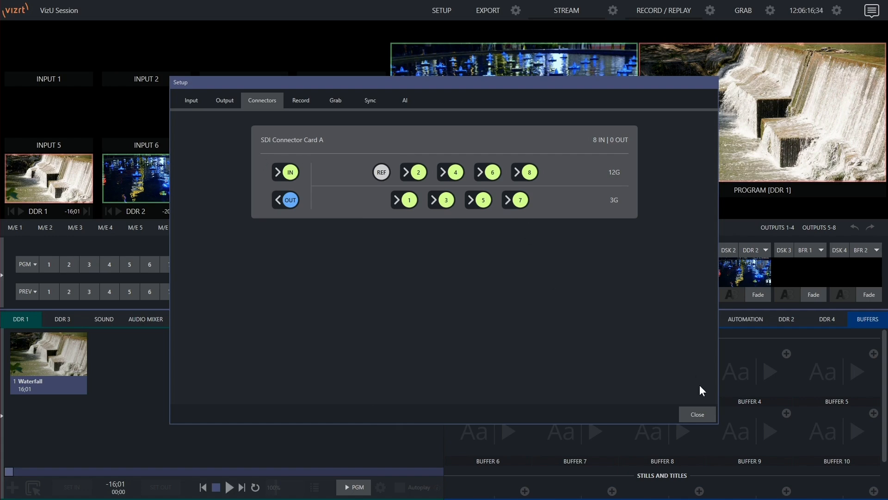
Close the session setup and set the source of INPUT 1 to Local Input A1
{"action": "left_click", "coordinate": [698, 414]}
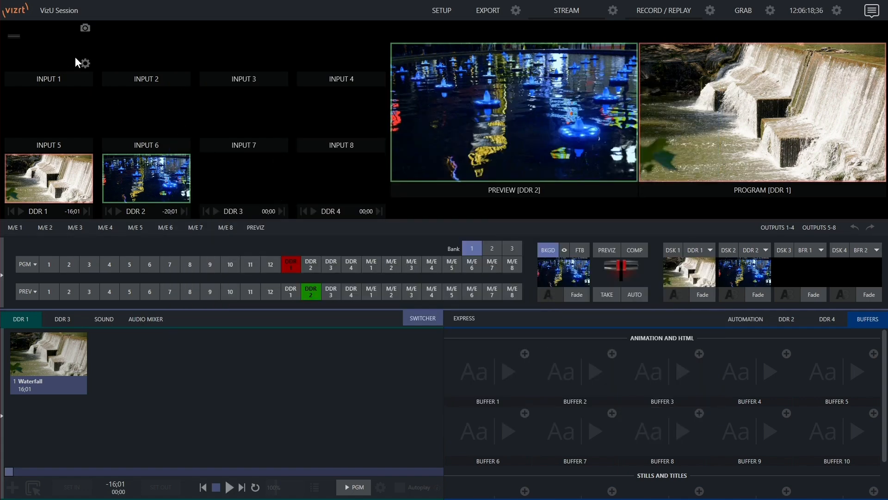
{"action": "left_click", "coordinate": [85, 63]}
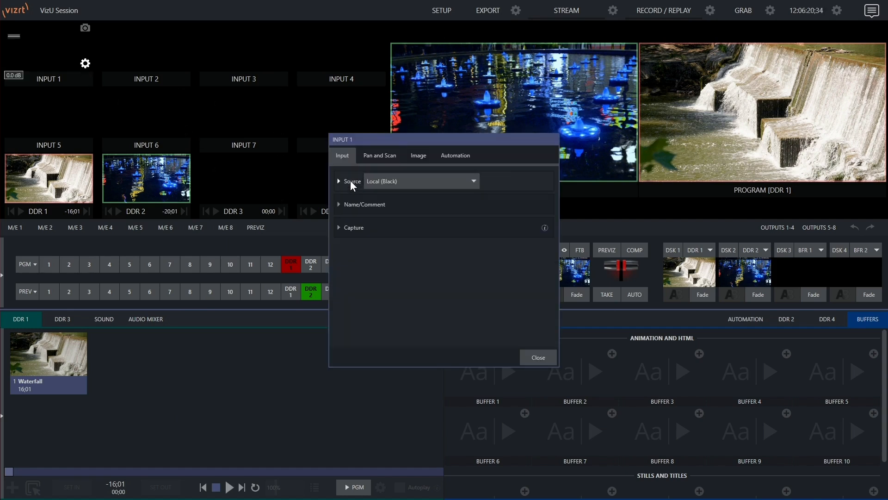
{"action": "left_click", "coordinate": [396, 181]}
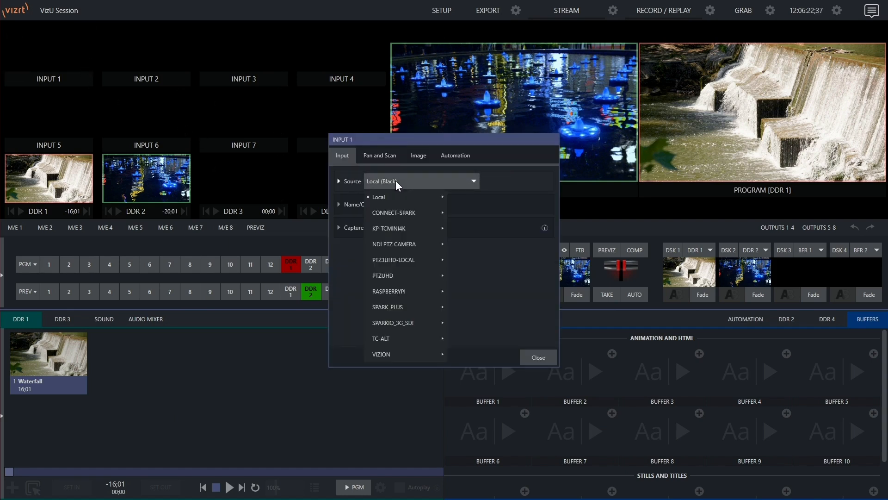
{"action": "mouse_move", "coordinate": [393, 200]}
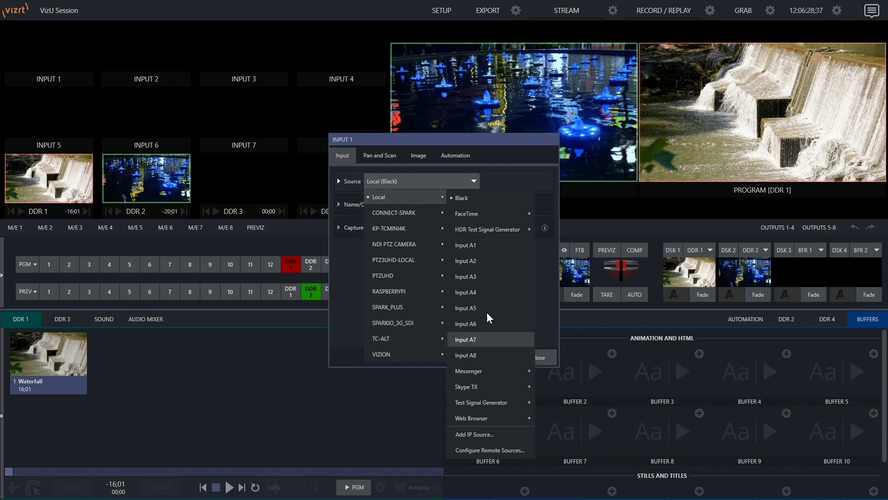
{"action": "left_click", "coordinate": [479, 248]}
{"action": "left_click", "coordinate": [538, 358]}
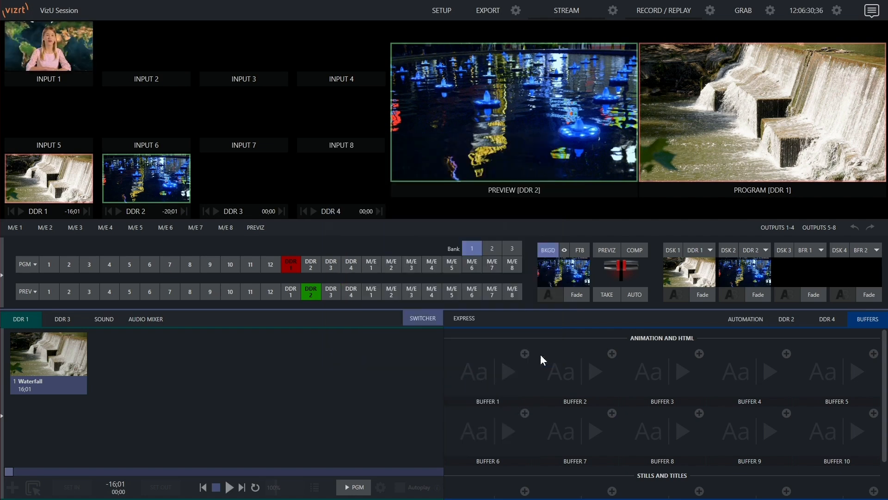
Set the source of INPUT 2 to Local Input A2 and review the local sources on offer
{"action": "left_click", "coordinate": [183, 63]}
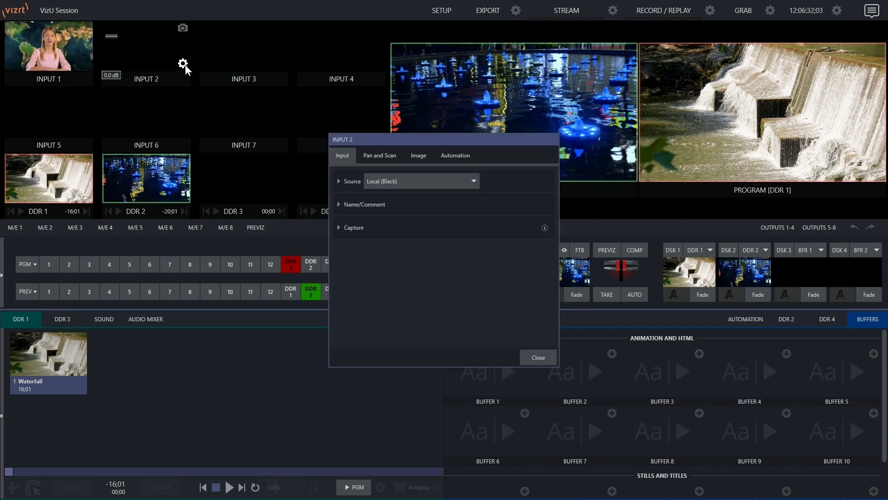
{"action": "left_click", "coordinate": [388, 181]}
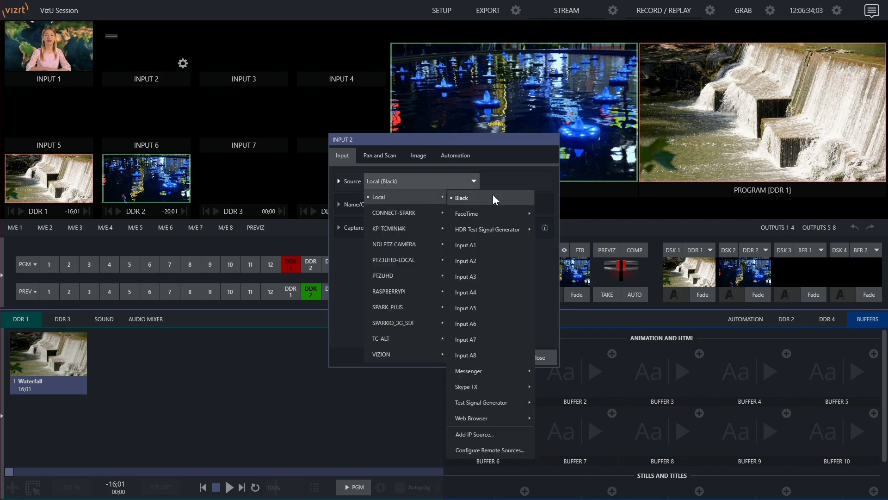
{"action": "left_click", "coordinate": [481, 258]}
{"action": "left_click", "coordinate": [403, 180]}
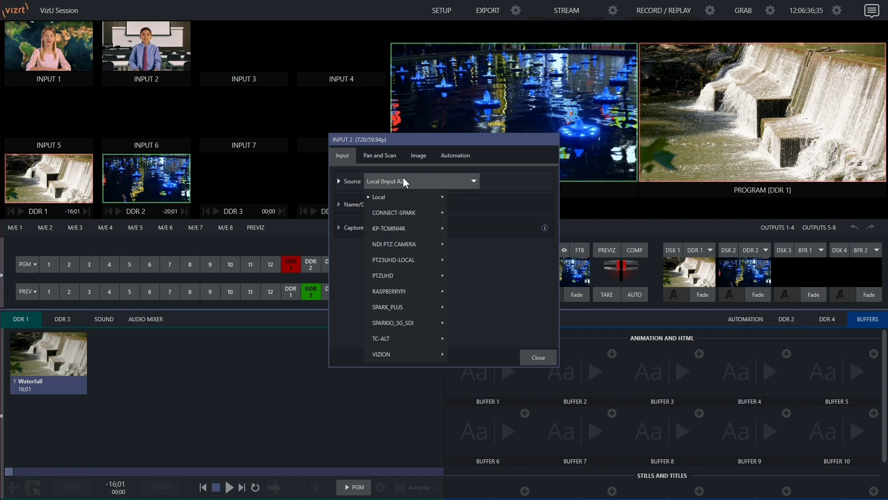
{"action": "mouse_move", "coordinate": [398, 197]}
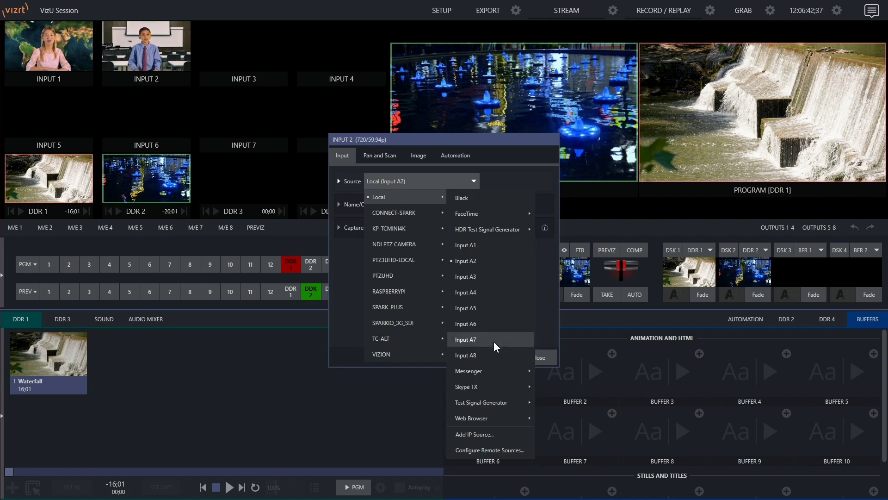
{"action": "left_click", "coordinate": [502, 356]}
{"action": "left_click", "coordinate": [542, 354]}
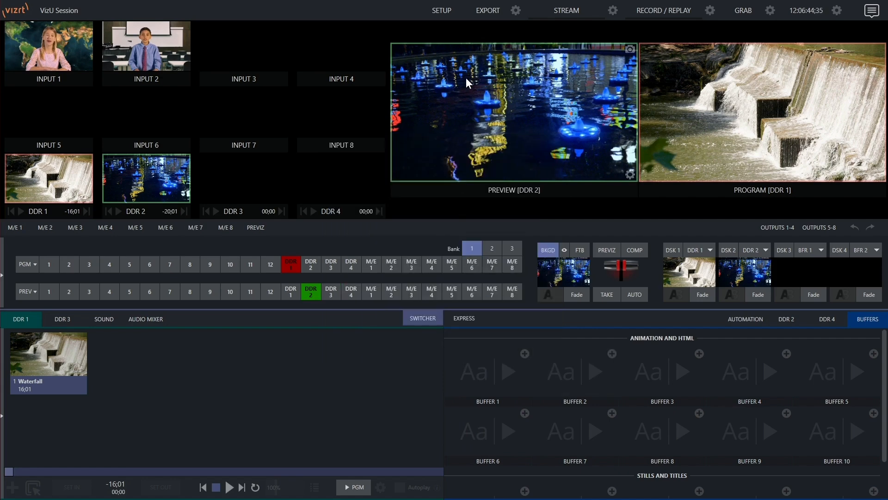
Review the SDI connector layout in the session setup and exit the live session
{"action": "left_click", "coordinate": [443, 10]}
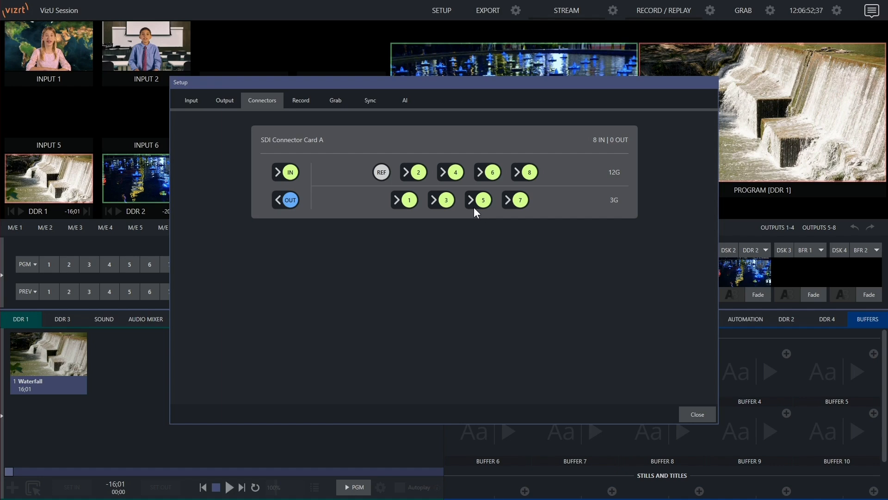
{"action": "left_click", "coordinate": [702, 413]}
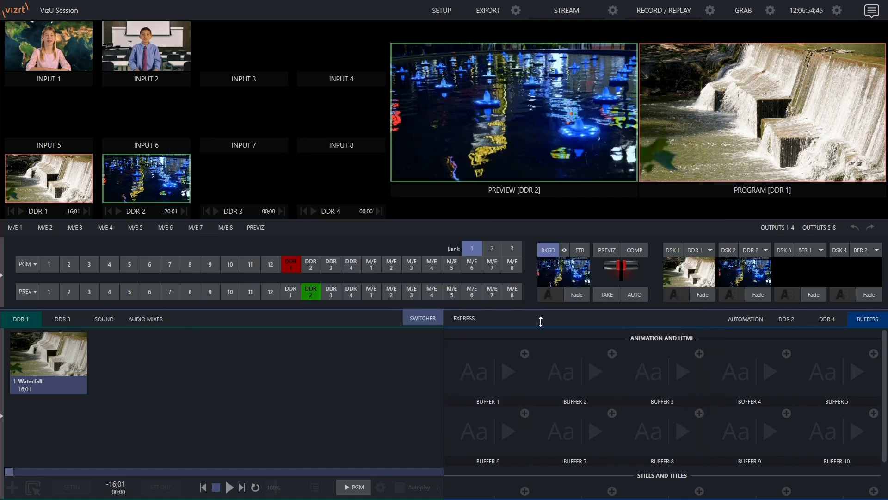
{"action": "left_click", "coordinate": [51, 10]}
{"action": "left_click", "coordinate": [65, 74]}
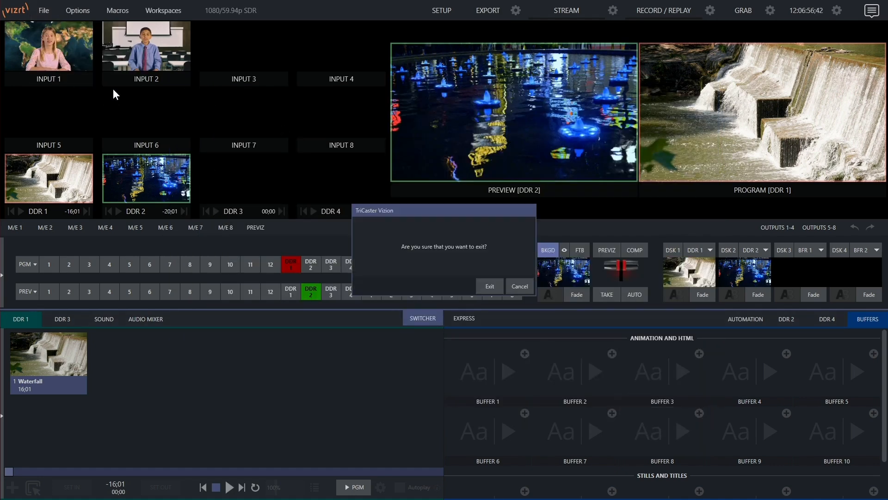
{"action": "left_click", "coordinate": [486, 284]}
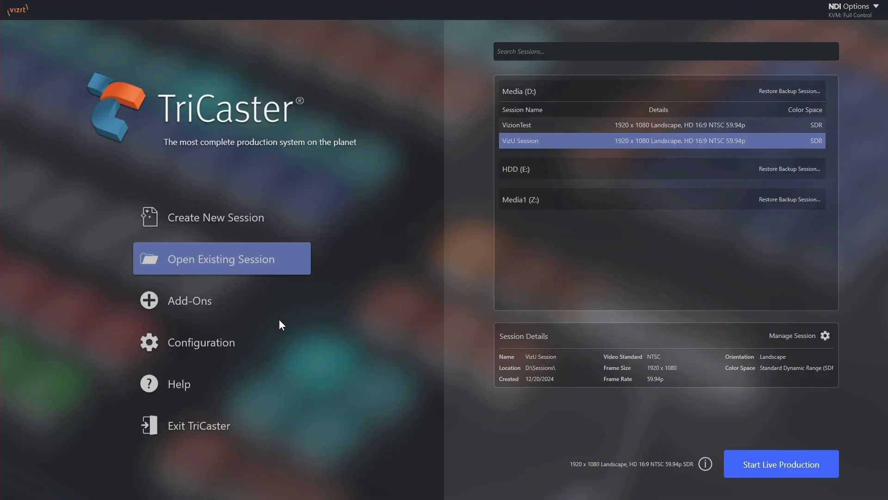
Open the system configuration, look over its general settings and bring up the SDI connector mapping
{"action": "left_click", "coordinate": [207, 343]}
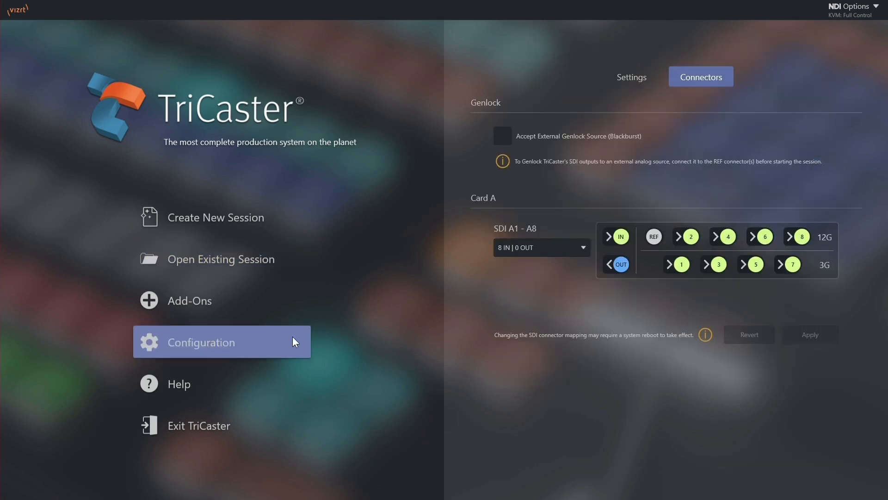
{"action": "left_click", "coordinate": [620, 80]}
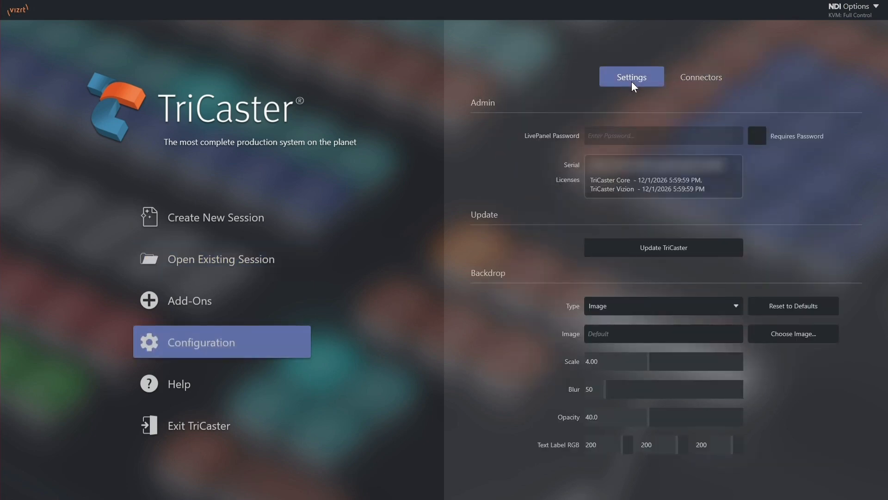
{"action": "left_click", "coordinate": [690, 79]}
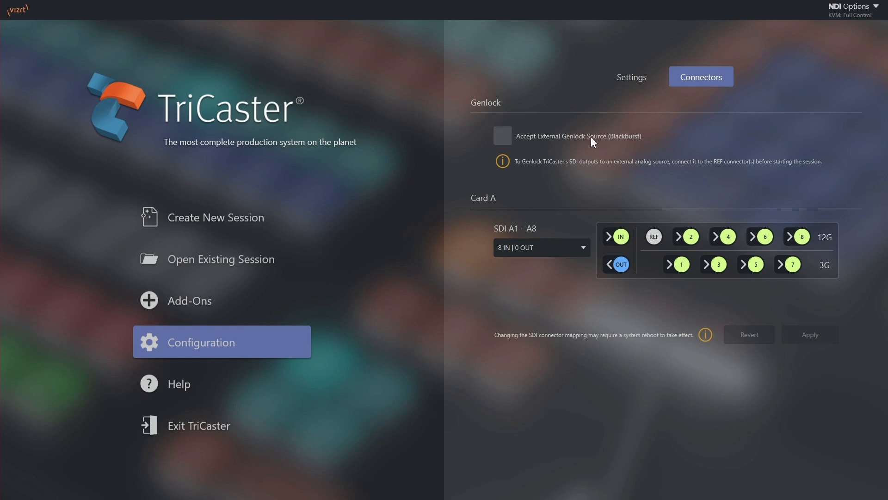
Try the 3 IN | 5 OUT and 4 IN | 4 OUT mappings on Card A and revert the change
{"action": "left_click", "coordinate": [537, 252]}
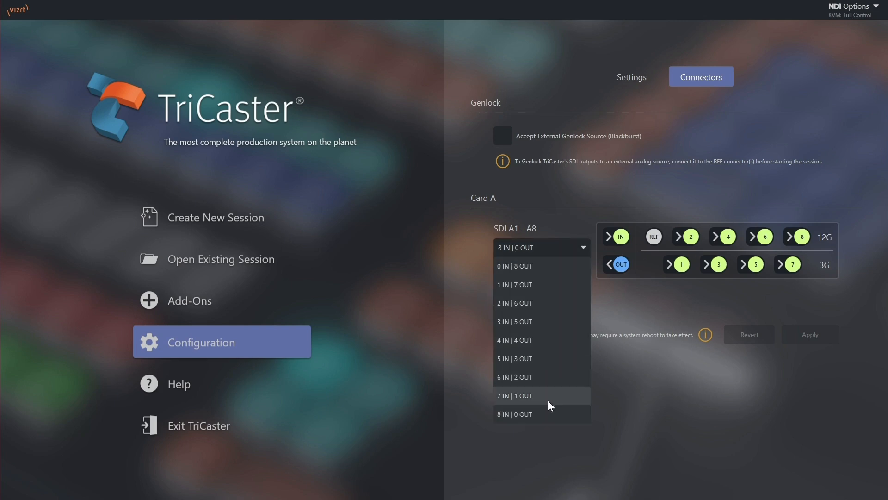
{"action": "left_click", "coordinate": [526, 327]}
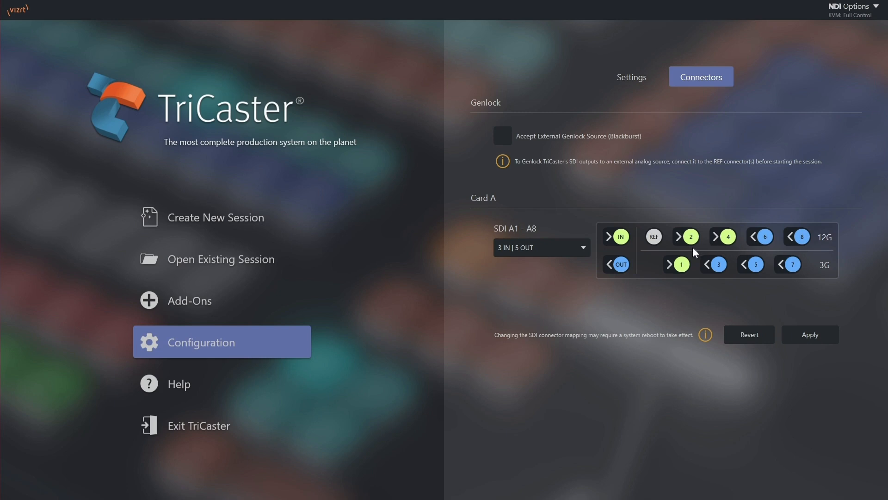
{"action": "left_click", "coordinate": [556, 252]}
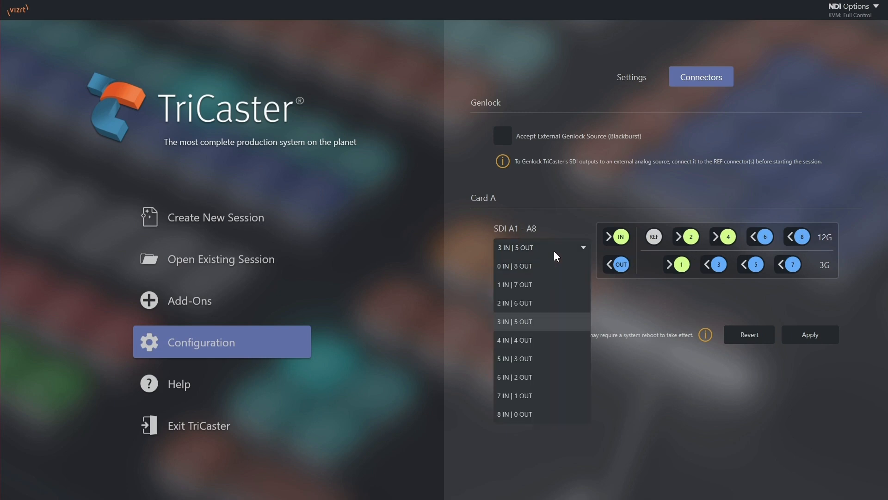
{"action": "left_click", "coordinate": [528, 340]}
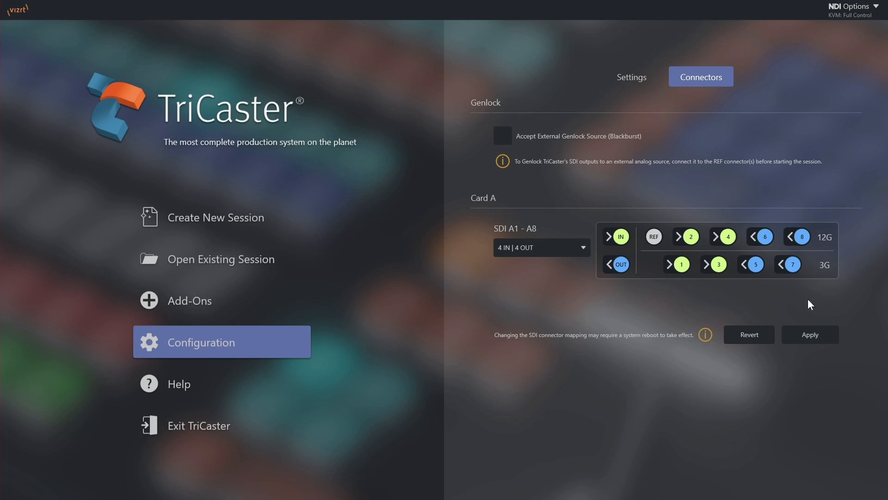
{"action": "left_click", "coordinate": [804, 333]}
{"action": "left_click", "coordinate": [753, 339]}
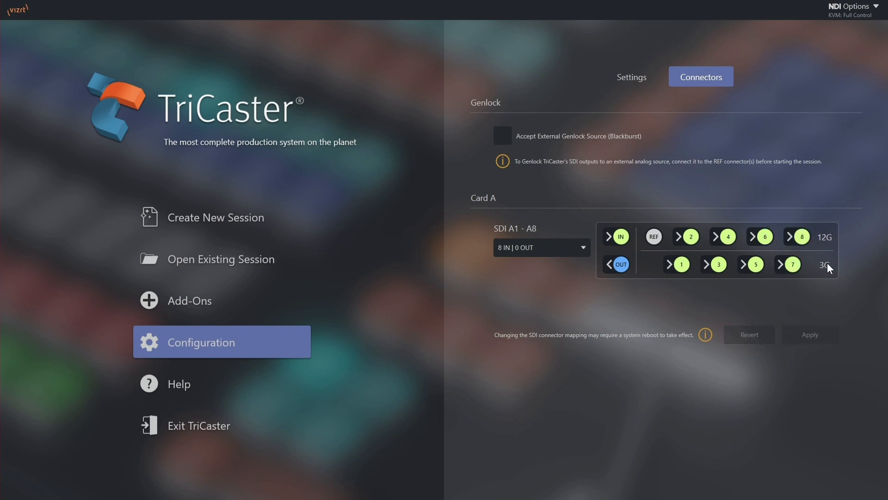
Apply the 4 IN | 4 OUT mapping to Card A with a system restart, and check it in the connector configuration
{"action": "left_click", "coordinate": [552, 247]}
{"action": "left_click", "coordinate": [531, 337]}
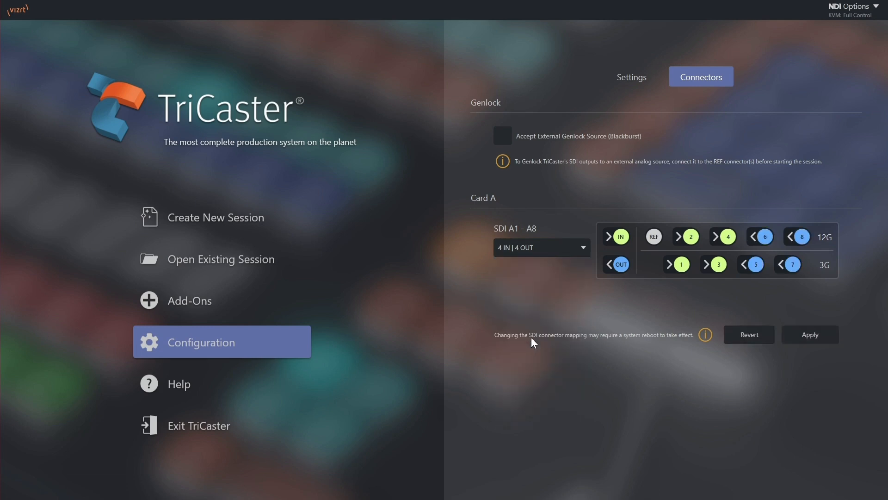
{"action": "left_click", "coordinate": [818, 339]}
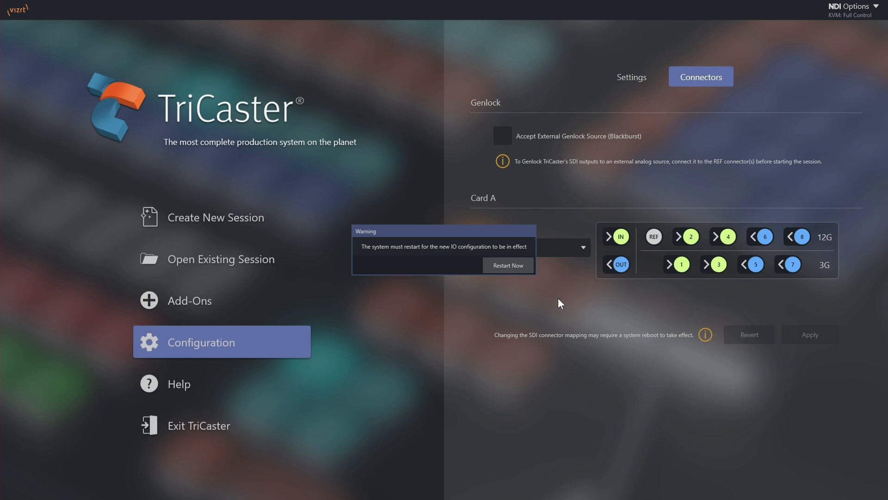
{"action": "left_click", "coordinate": [508, 265]}
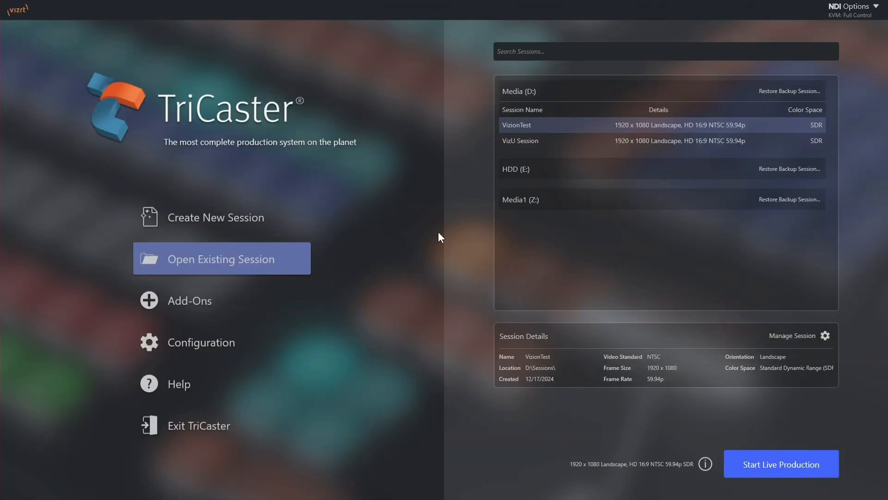
{"action": "left_click", "coordinate": [212, 339]}
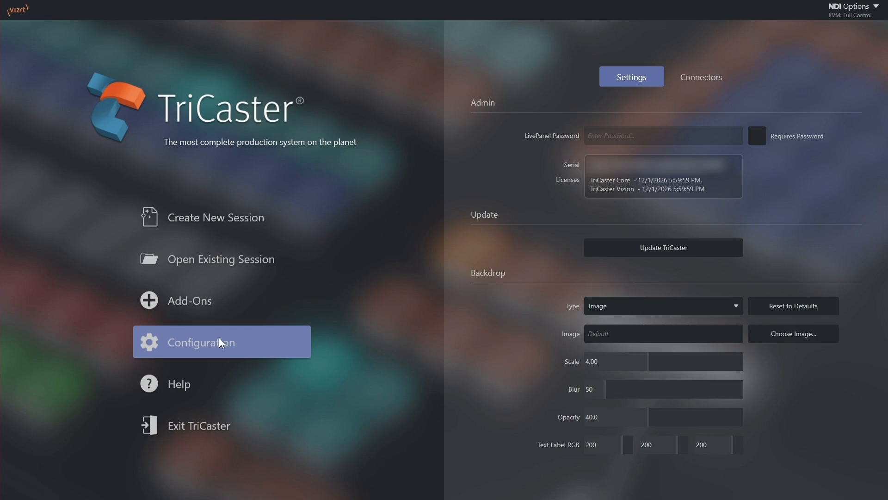
{"action": "left_click", "coordinate": [698, 83]}
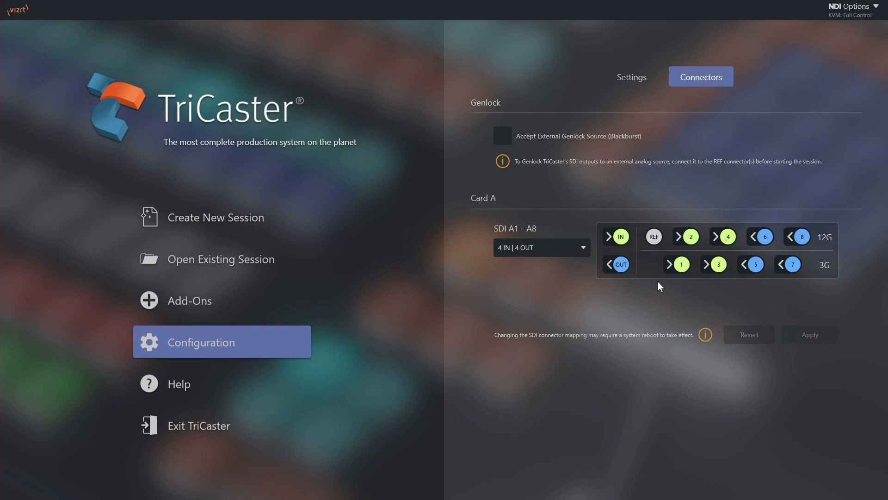
Load the existing VizU Session while keeping the current hardware SDI connector mapping
{"action": "left_click", "coordinate": [260, 262]}
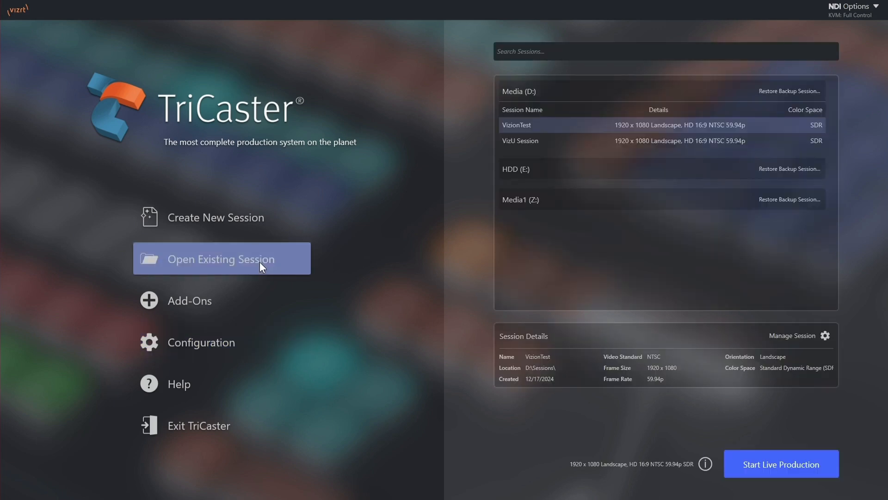
{"action": "double_click", "coordinate": [647, 141]}
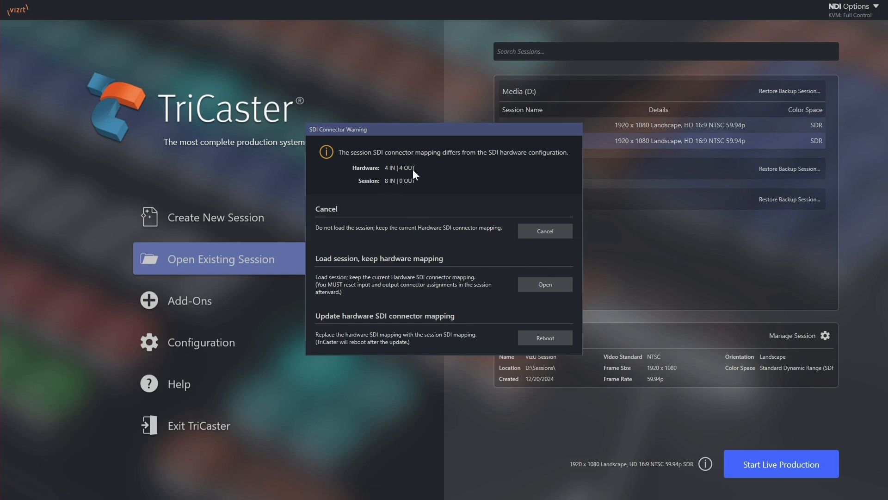
{"action": "left_click", "coordinate": [546, 285]}
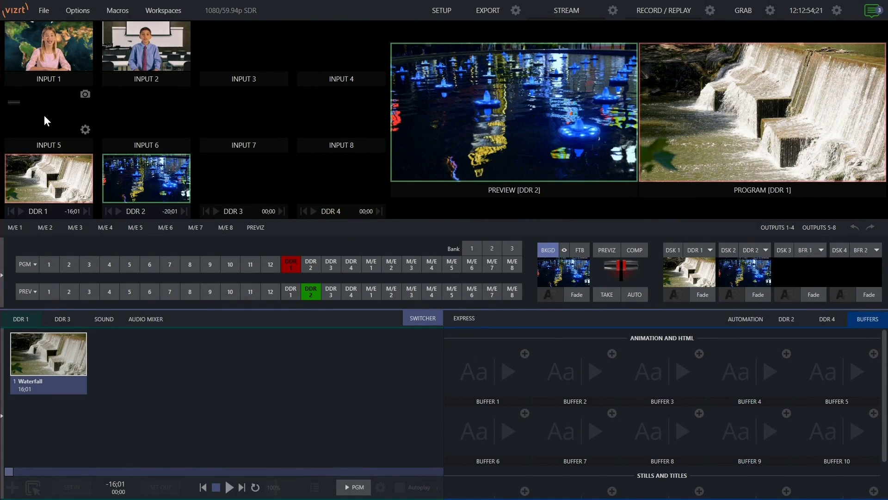
Examine the source assignment and the available source list of INPUT 5
{"action": "left_click", "coordinate": [85, 130]}
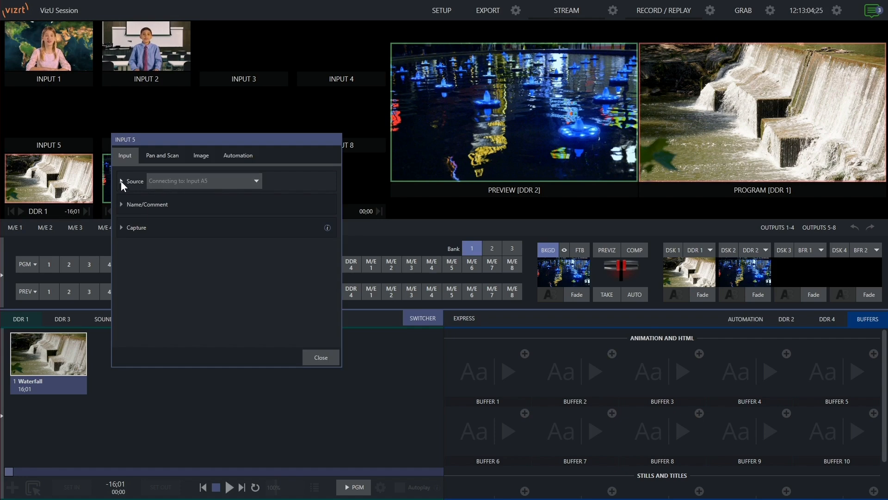
{"action": "left_click", "coordinate": [193, 182]}
{"action": "mouse_move", "coordinate": [178, 199]}
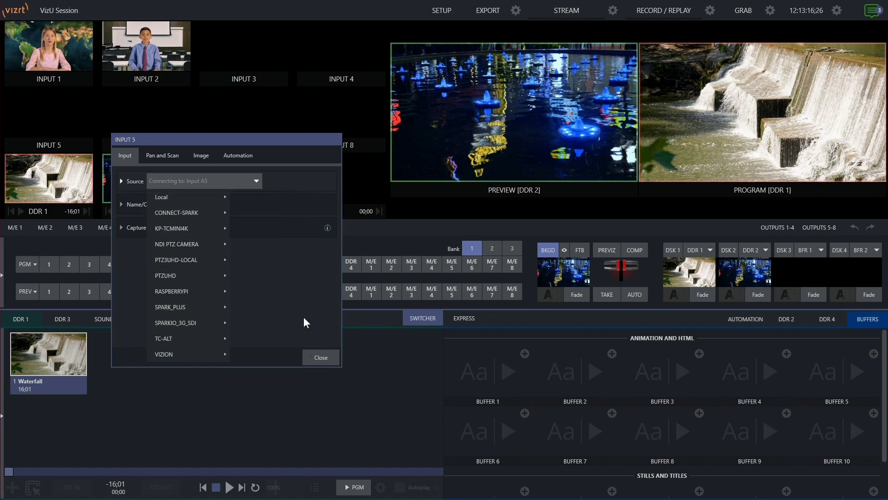
{"action": "left_click", "coordinate": [314, 338]}
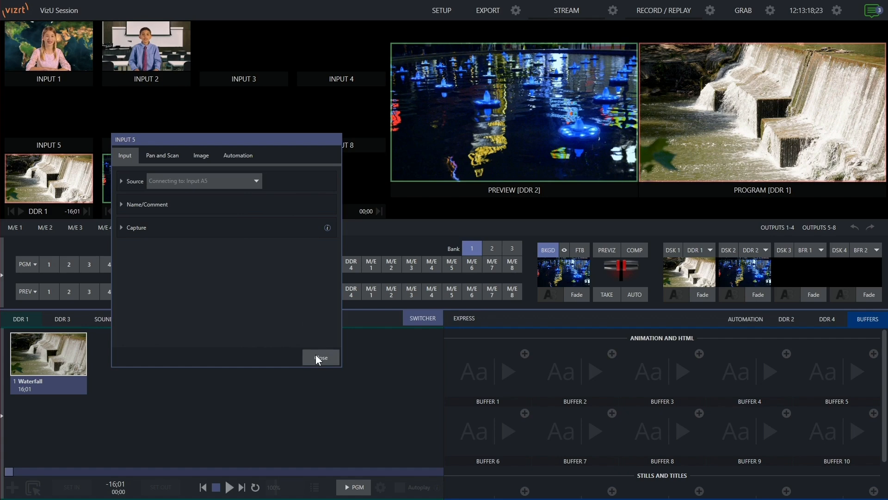